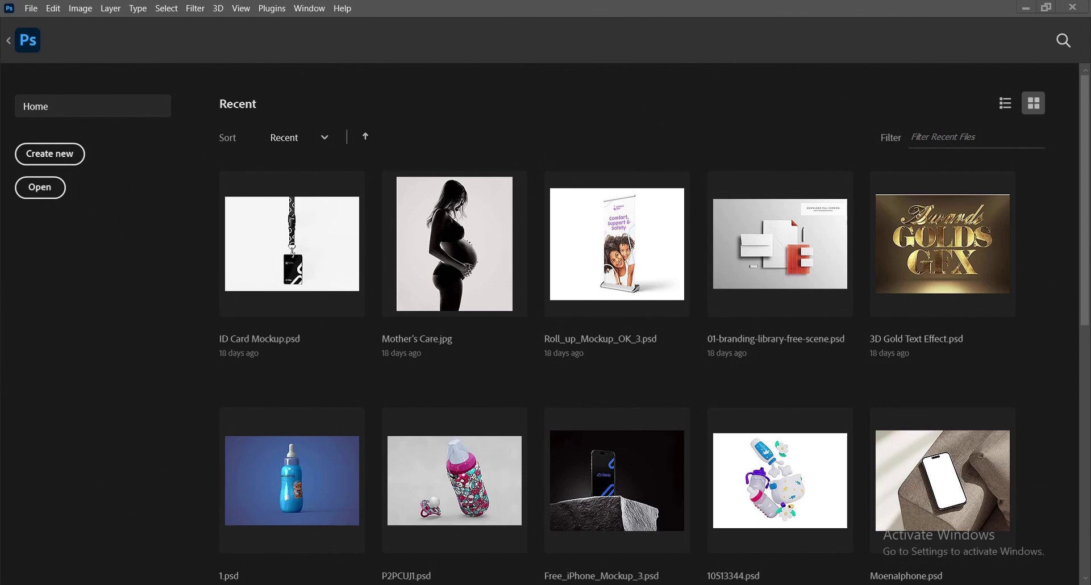
- Open the New Document dialog from the File menu, then close it without creating anything
{"action": "left_click", "coordinate": [37, 11]}
{"action": "left_click", "coordinate": [55, 24]}
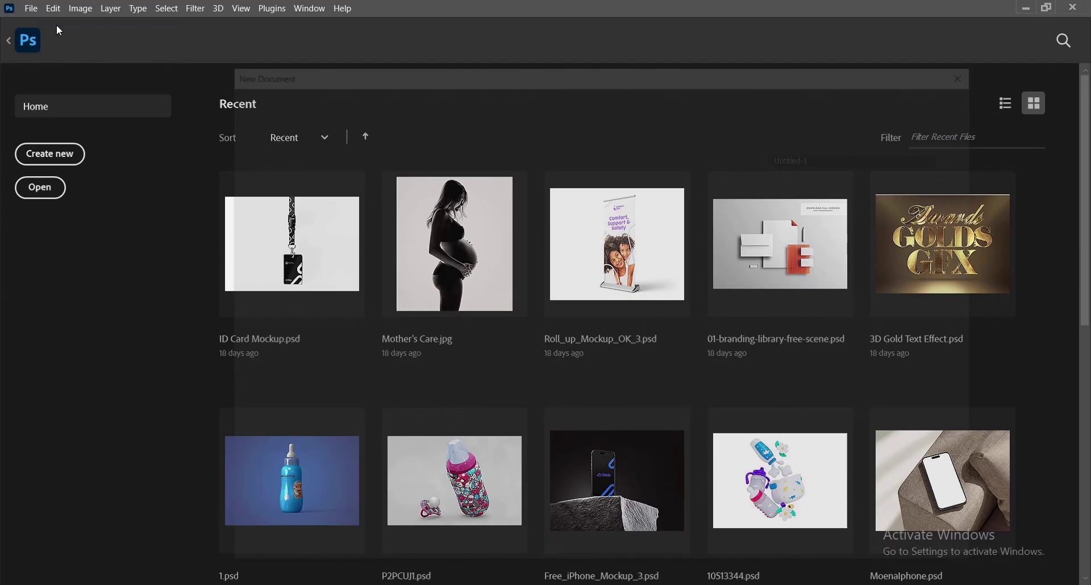
{"action": "left_click", "coordinate": [948, 544]}
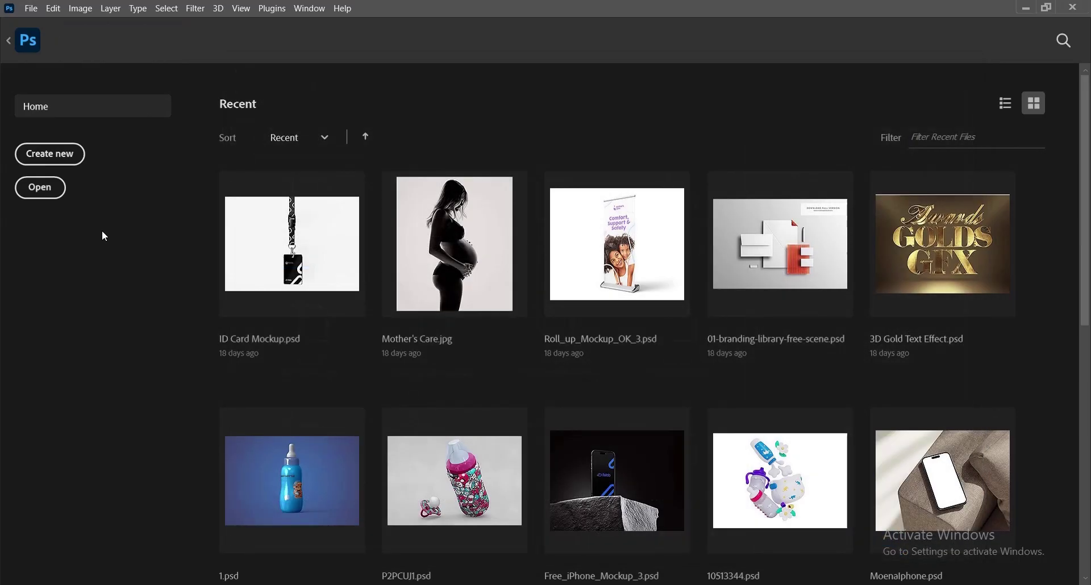
- From Create new, make a 7 × 7 in, 300 ppi document with artboards enabled
{"action": "left_click", "coordinate": [50, 155]}
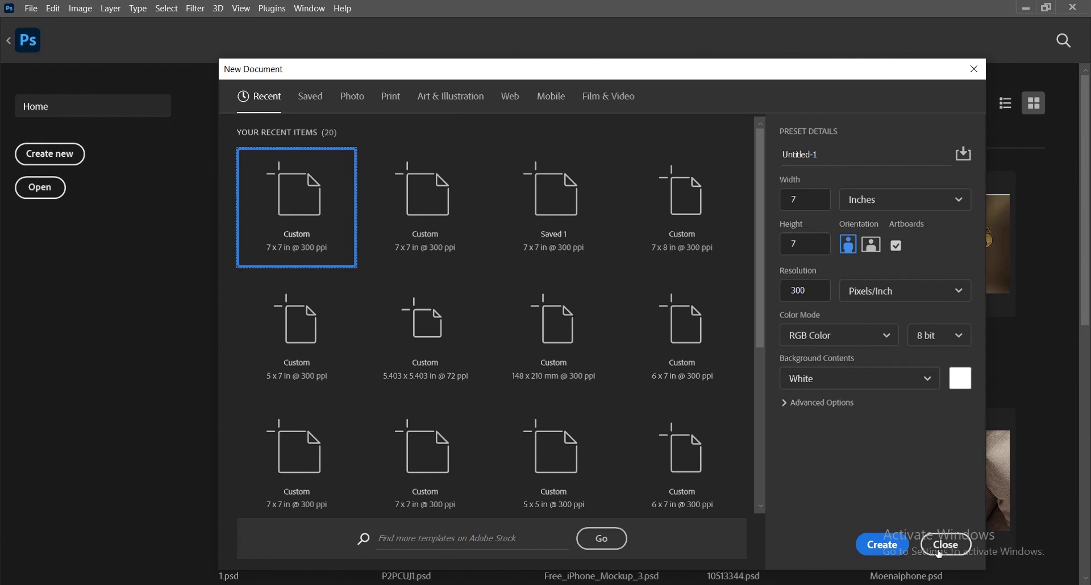
{"action": "left_click", "coordinate": [886, 548]}
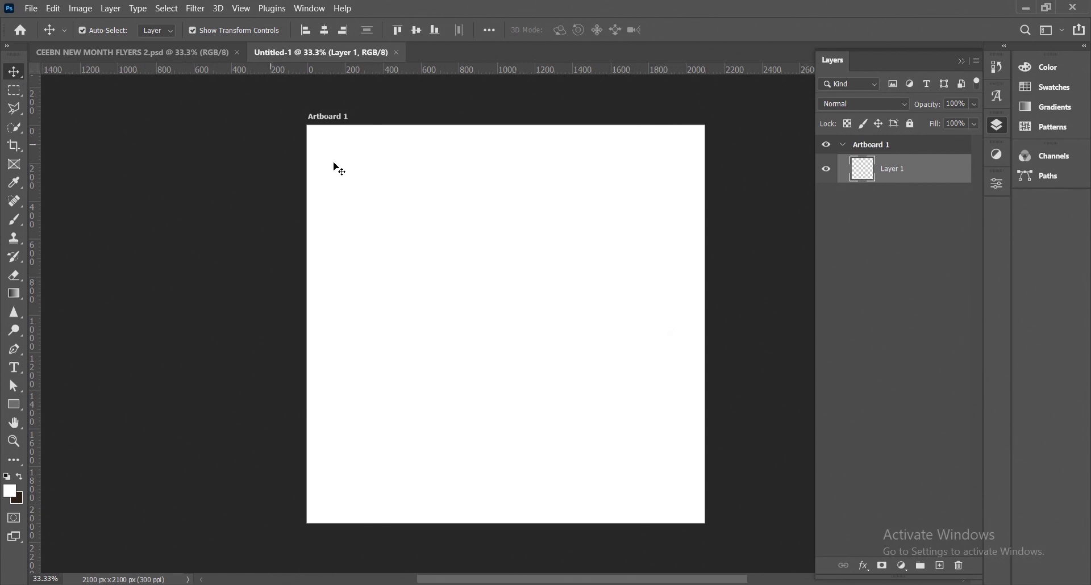
- Select Artboard 1 and bring up the Move tool's flyout of alternative tools
{"action": "left_click", "coordinate": [406, 165]}
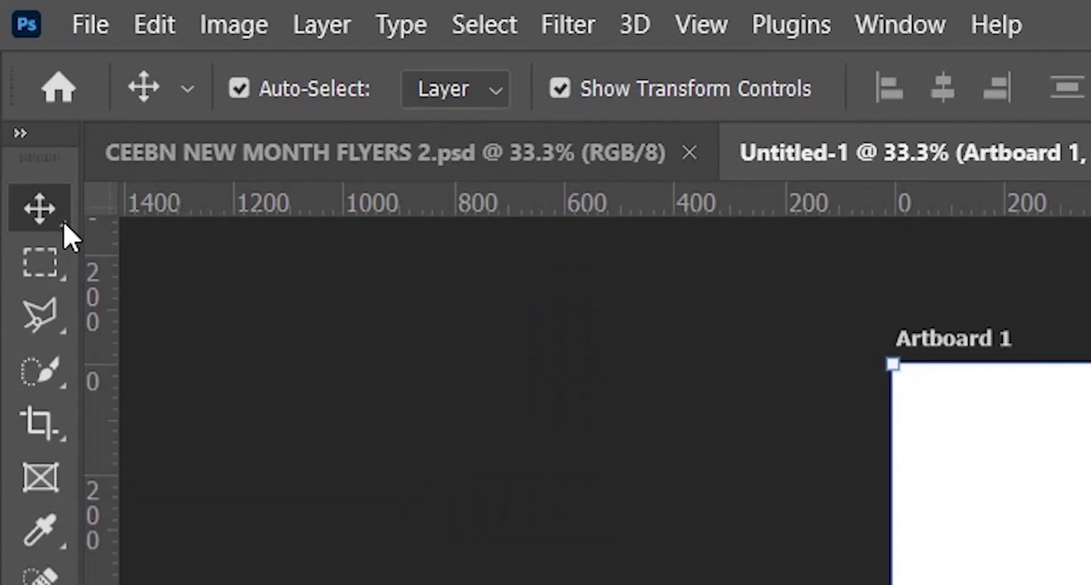
{"action": "right_click", "coordinate": [58, 220]}
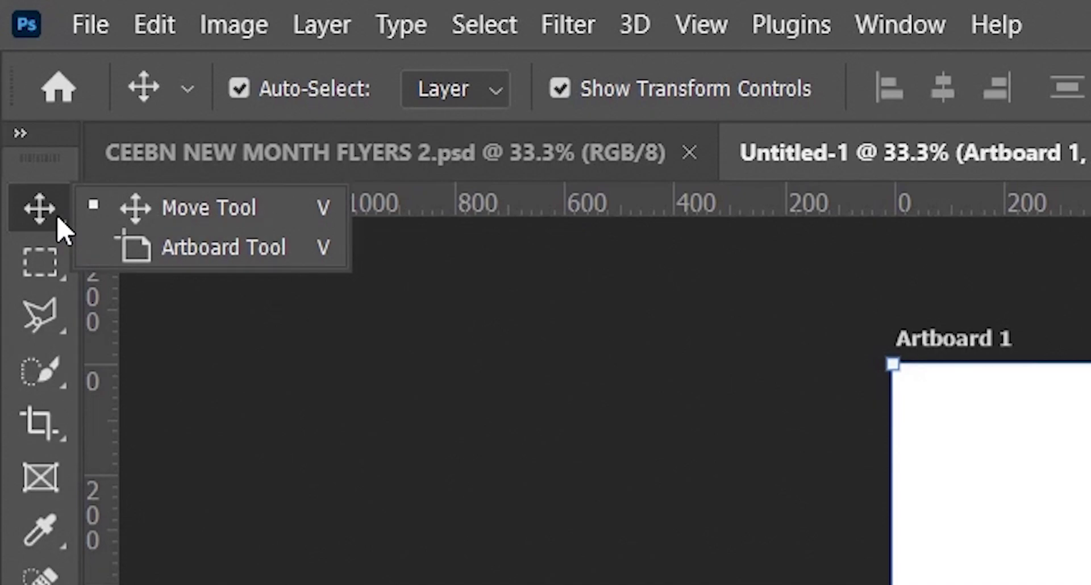
- With the Artboard Tool, add Artboard 2 to the right of Artboard 1 and Artboard 3 above it
{"action": "left_click", "coordinate": [227, 250]}
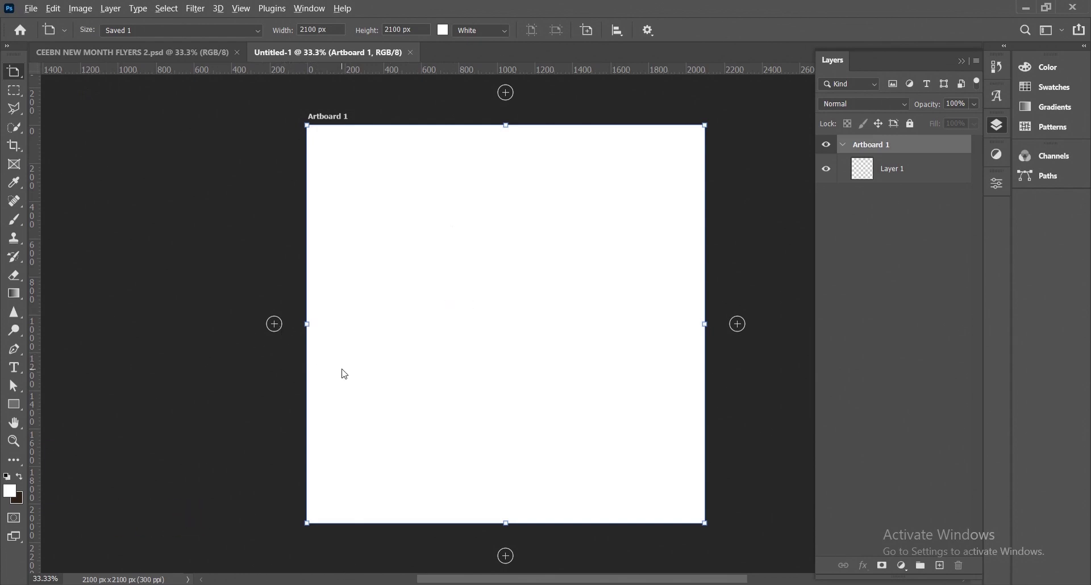
{"action": "scroll", "coordinate": [341, 369], "scroll_direction": "down", "scroll_amount": 1}
{"action": "scroll", "coordinate": [554, 211], "scroll_direction": "down", "scroll_amount": 1}
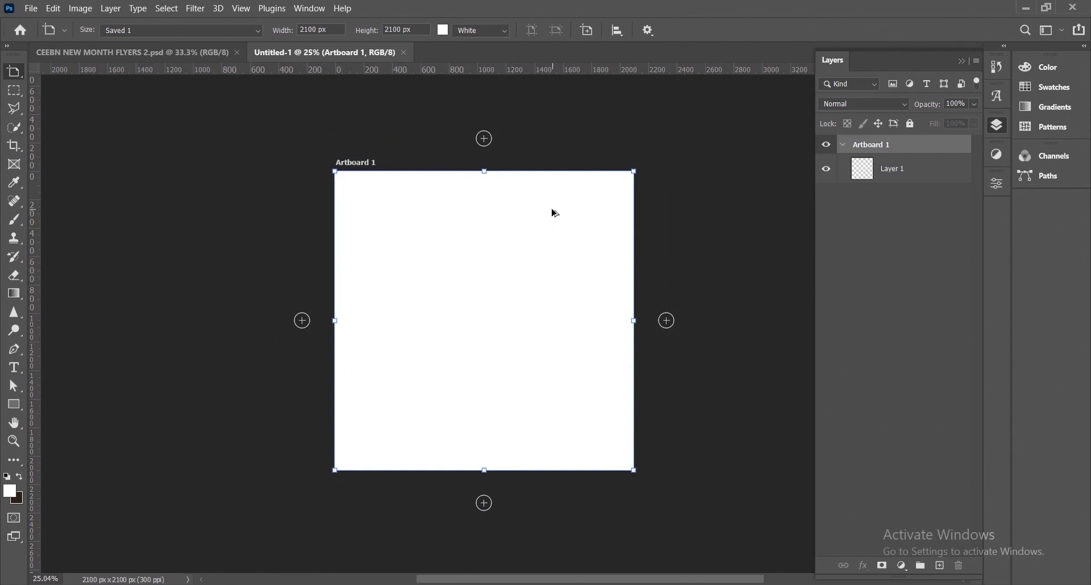
{"action": "scroll", "coordinate": [548, 224], "scroll_direction": "down", "scroll_amount": 1}
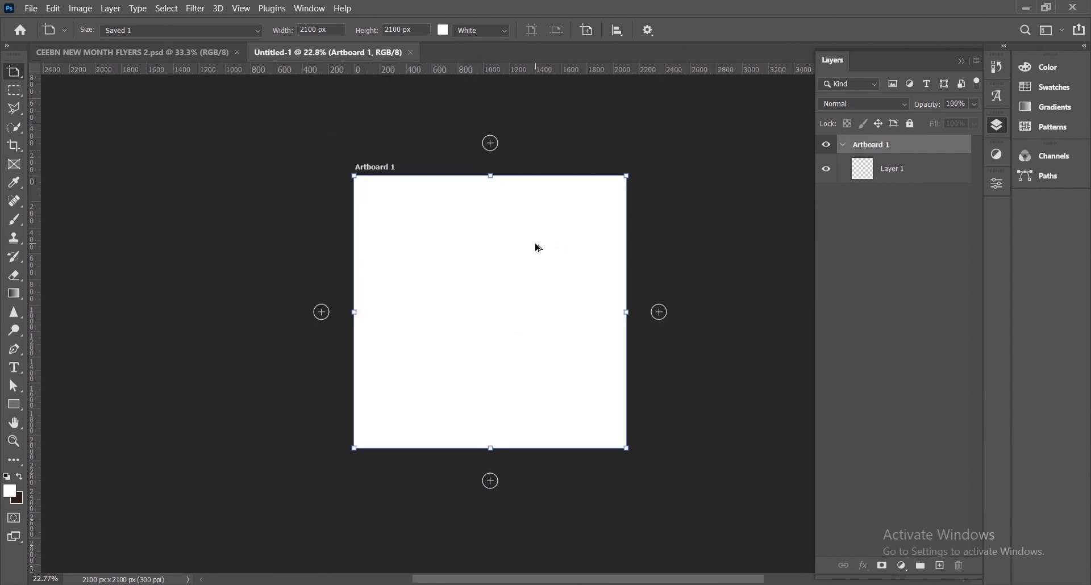
{"action": "left_click", "coordinate": [660, 312]}
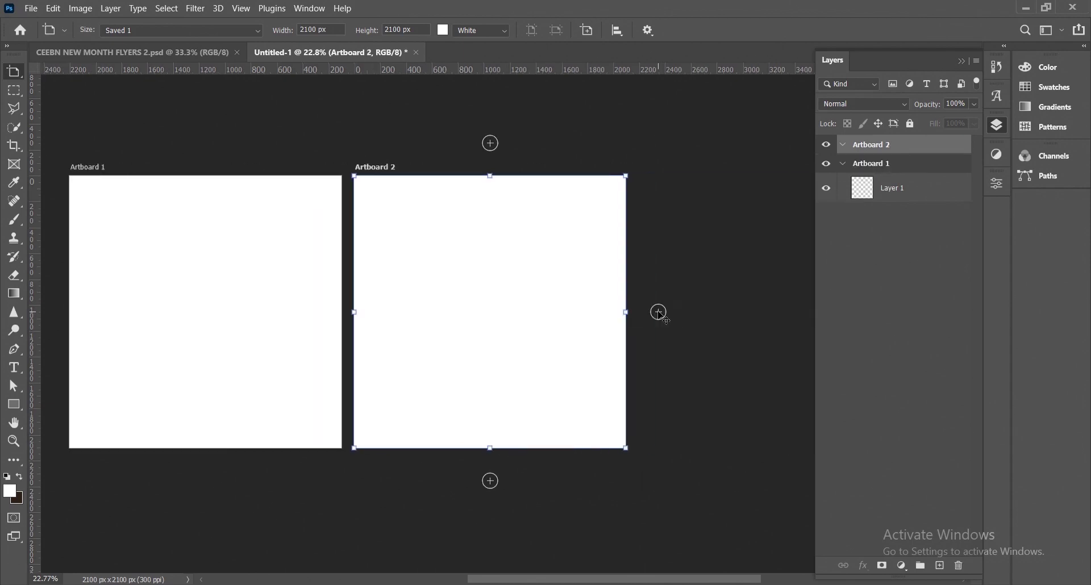
{"action": "left_click", "coordinate": [491, 143]}
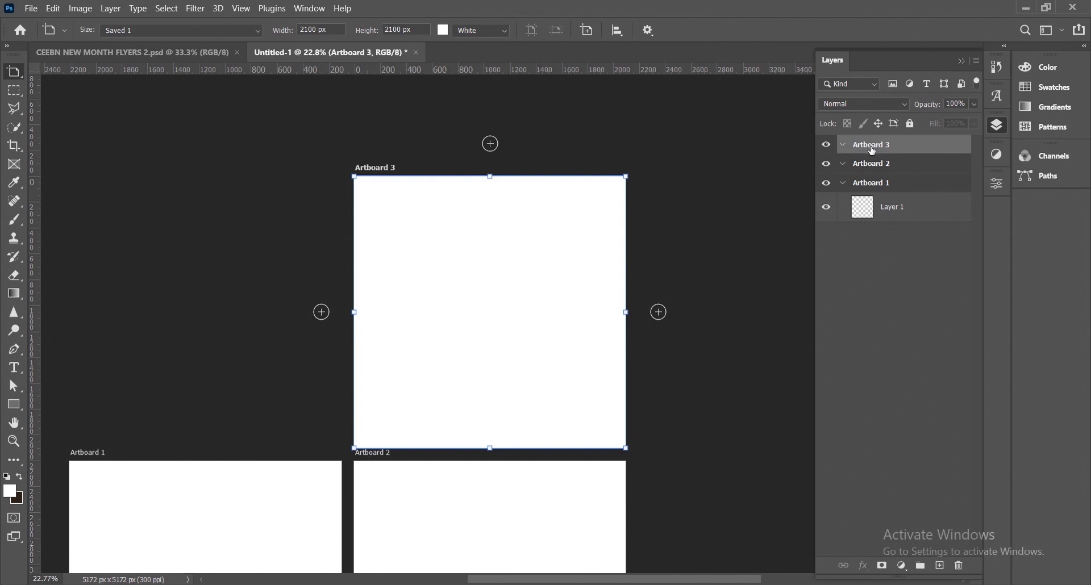
- Rename Artboard 3 to 'Subscibe' and return to the Move Tool
{"action": "double_click", "coordinate": [872, 145]}
{"action": "type", "text": "Subscibe"}
{"action": "key", "text": "Return"}
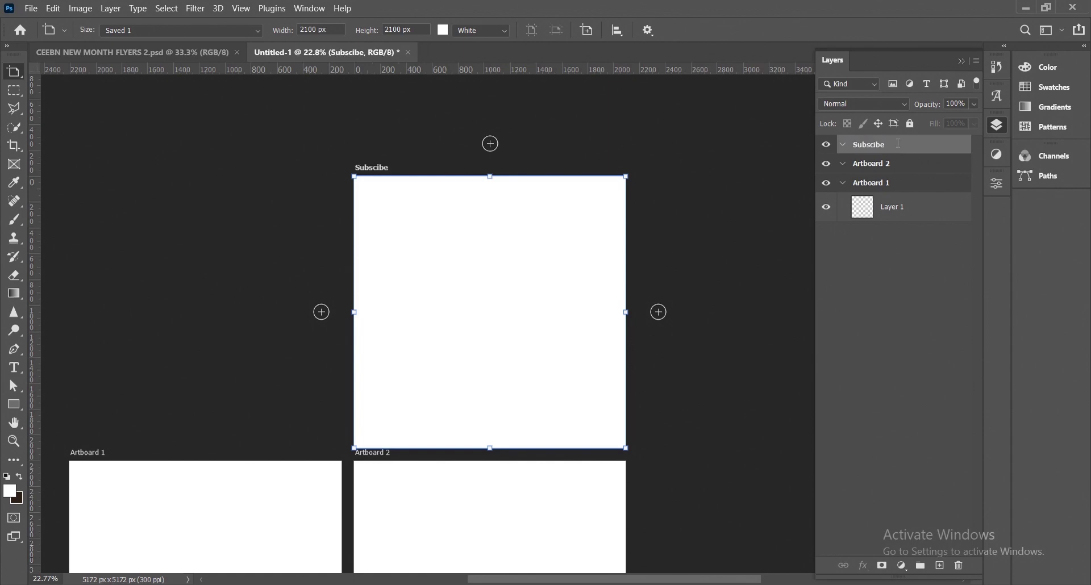
{"action": "right_click", "coordinate": [13, 74]}
{"action": "left_click", "coordinate": [67, 71]}
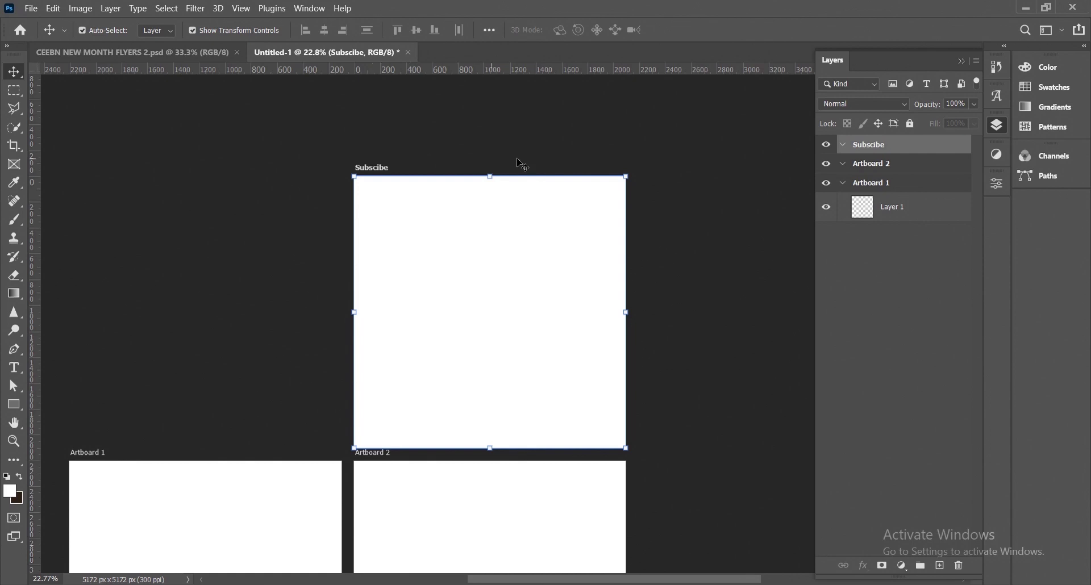
- Duplicate the Subscibe artboard from its context menu, creating 'Subscibe copy'
{"action": "left_click", "coordinate": [739, 193]}
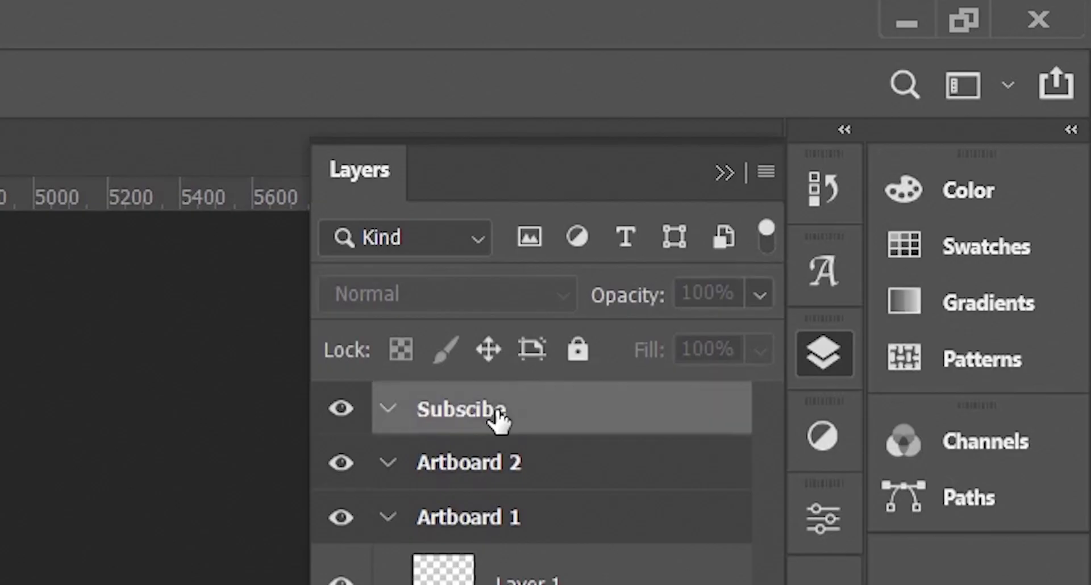
{"action": "left_click", "coordinate": [882, 147]}
{"action": "right_click", "coordinate": [881, 148]}
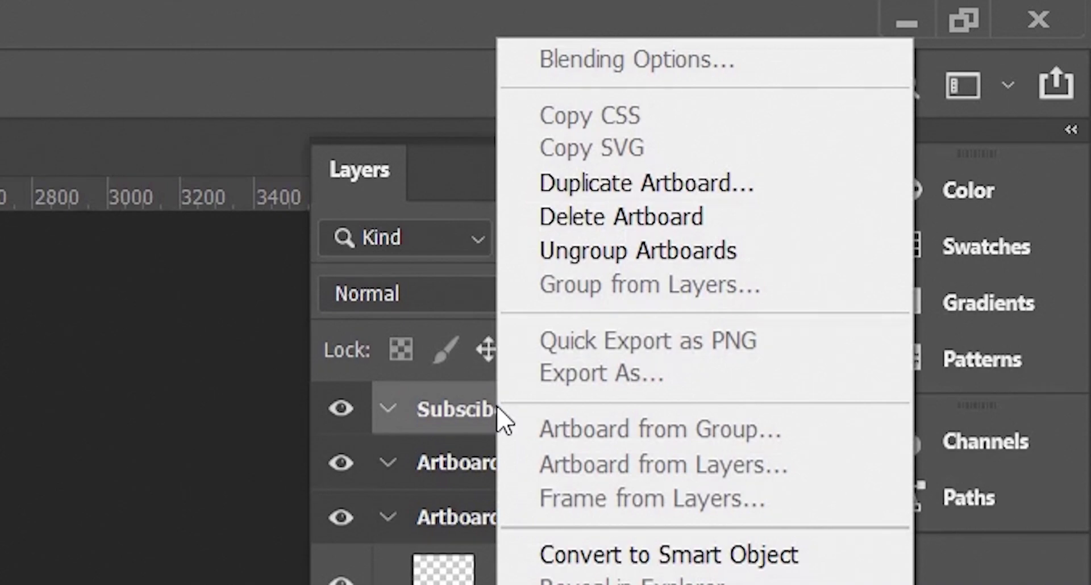
{"action": "left_click", "coordinate": [642, 187]}
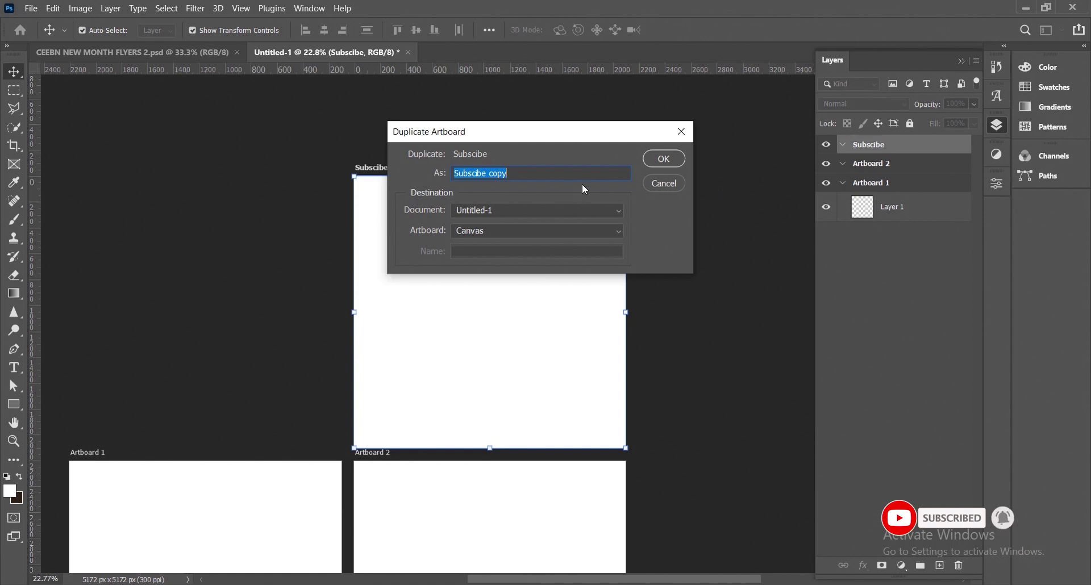
{"action": "left_click", "coordinate": [668, 163]}
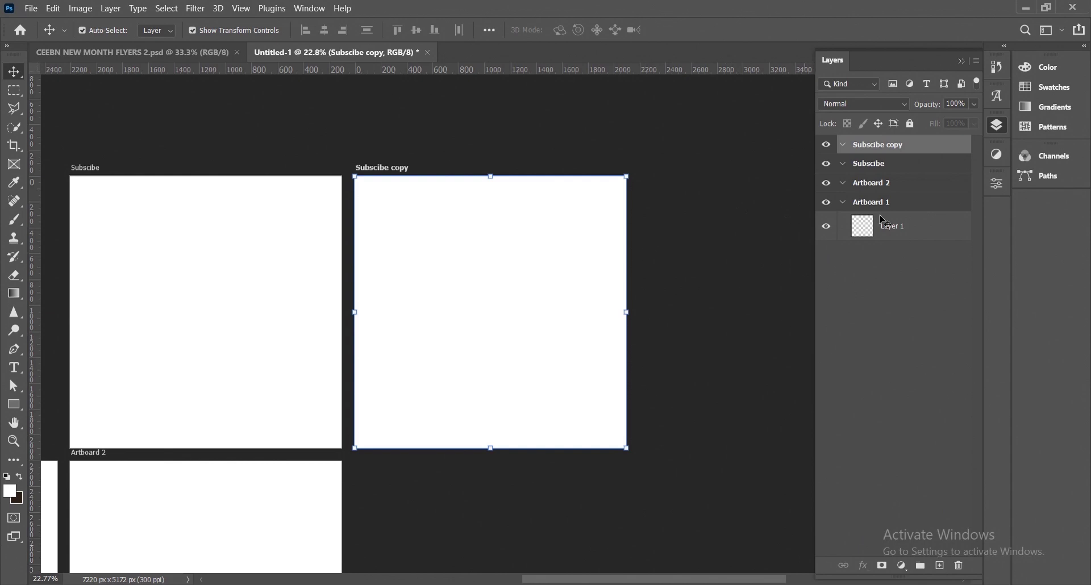
- Drag Subscibe onto New Layer to make 'Subscibe copy 2', then switch to CEEBN NEW MONTH FLYERS 2.psd
{"action": "left_click", "coordinate": [885, 167]}
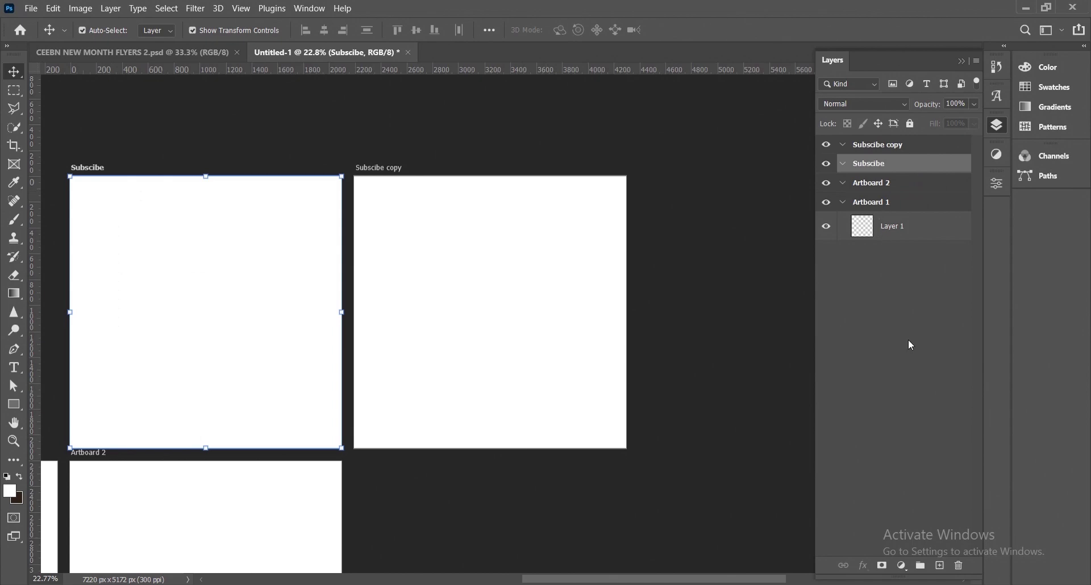
{"action": "left_click_drag", "start_coordinate": [879, 166], "coordinate": [941, 568]}
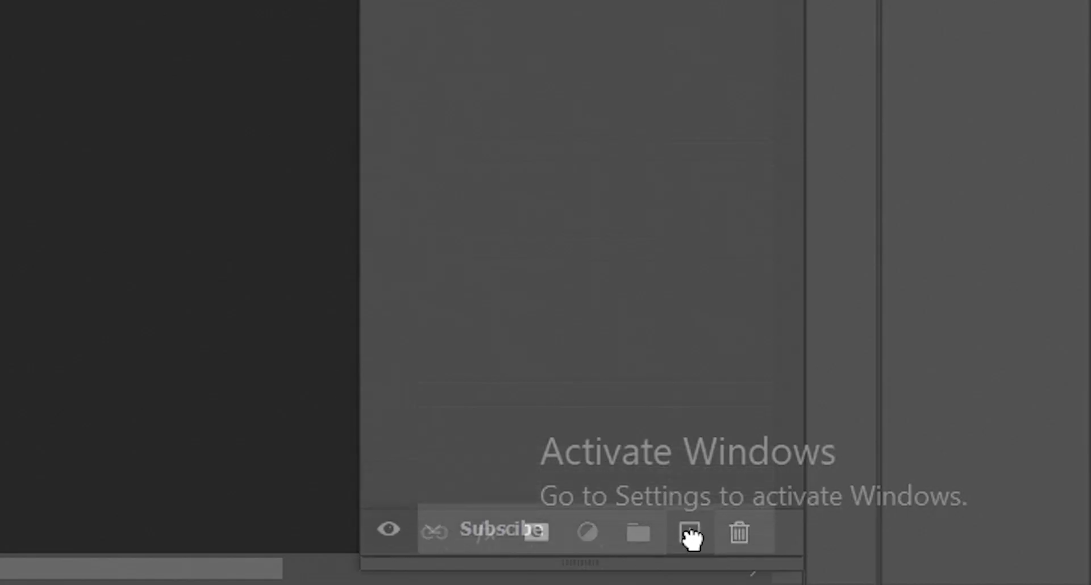
{"action": "left_click_drag", "start_coordinate": [691, 539], "coordinate": [691, 537]}
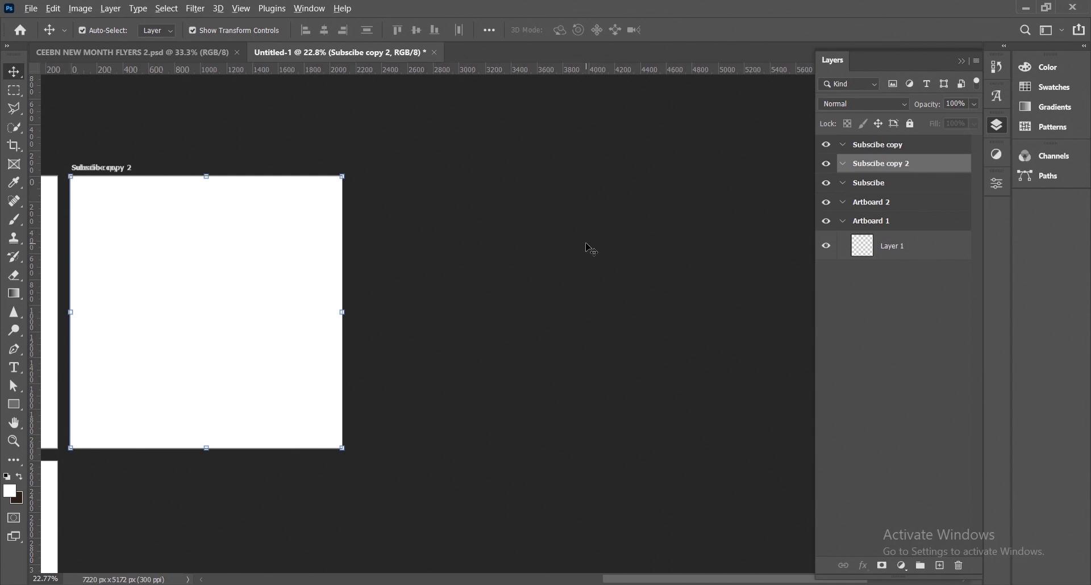
{"action": "scroll", "coordinate": [594, 253], "scroll_direction": "down", "scroll_amount": 5}
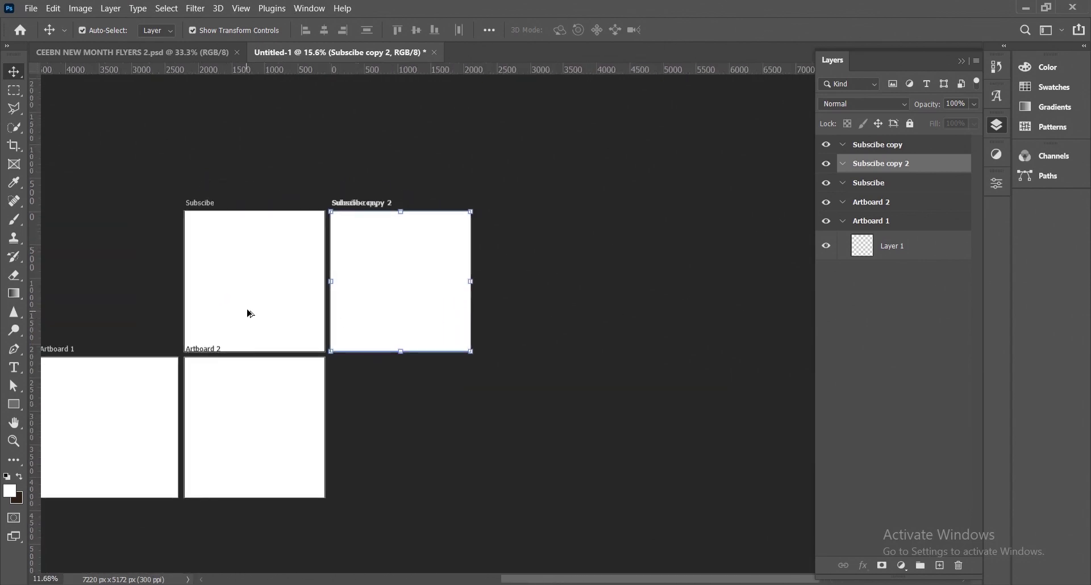
{"action": "scroll", "coordinate": [195, 285], "scroll_direction": "up", "scroll_amount": 3}
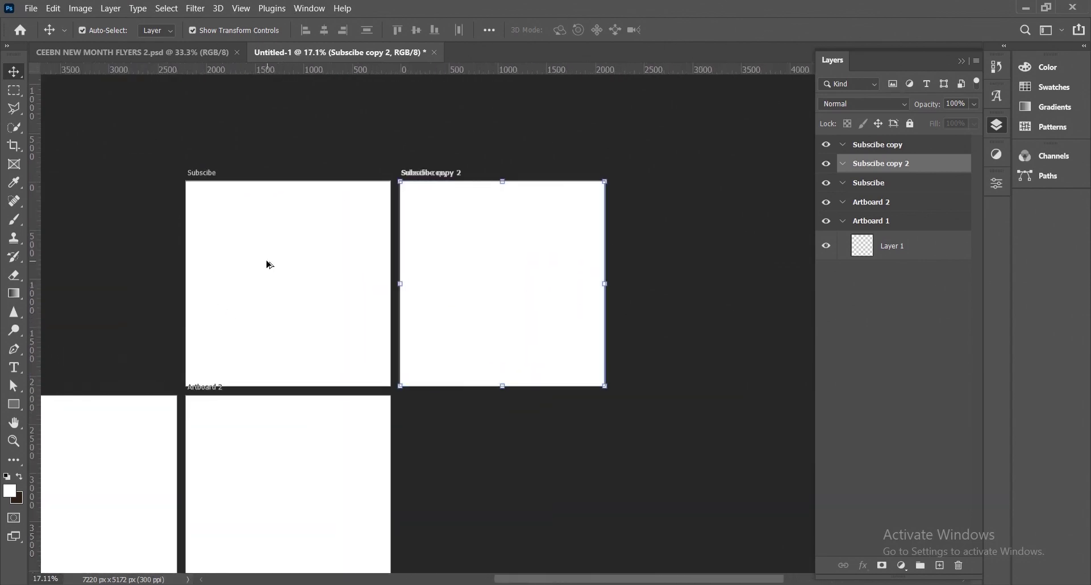
{"action": "scroll", "coordinate": [270, 264], "scroll_direction": "up", "scroll_amount": 2}
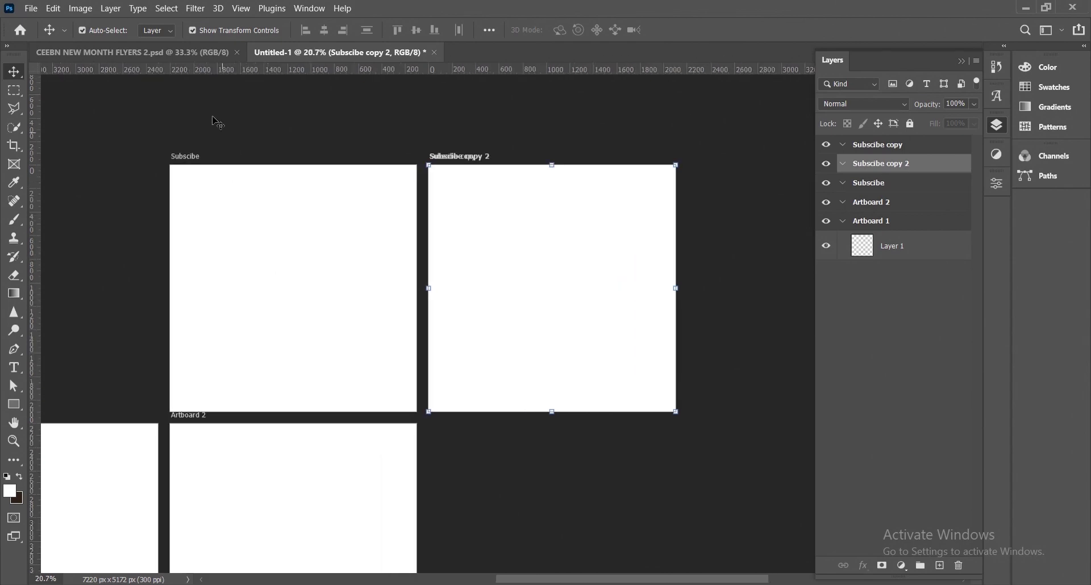
{"action": "left_click", "coordinate": [196, 53]}
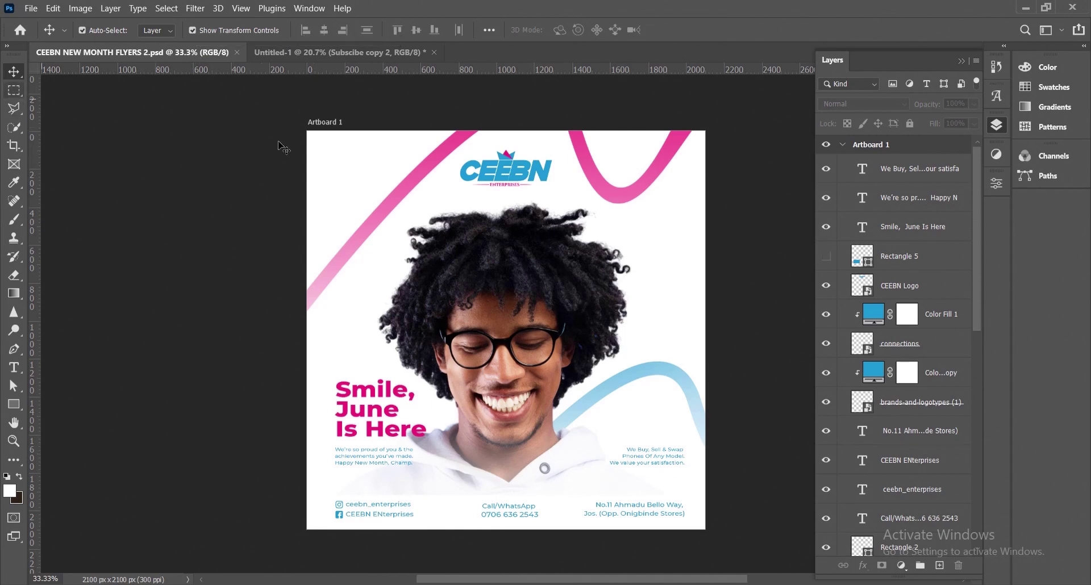
{"action": "right_click", "coordinate": [19, 74]}
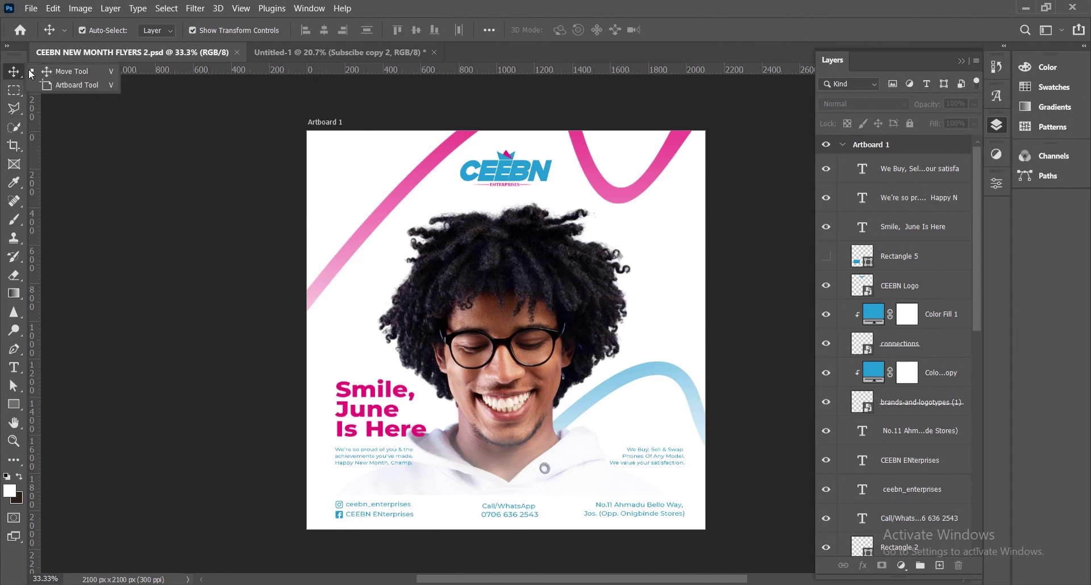
{"action": "left_click", "coordinate": [268, 201]}
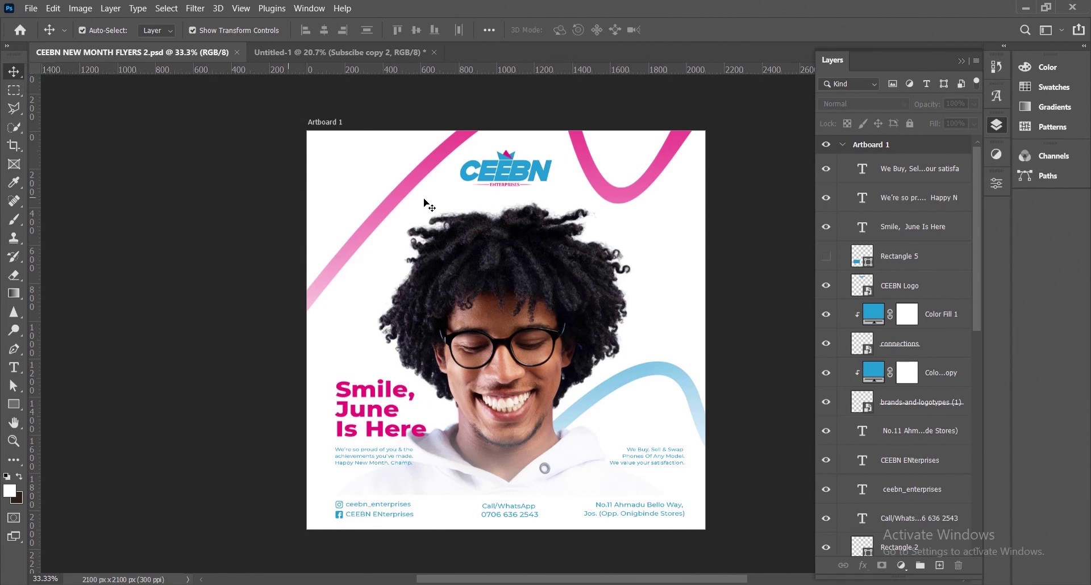
{"action": "left_click", "coordinate": [401, 168]}
{"action": "right_click", "coordinate": [14, 72]}
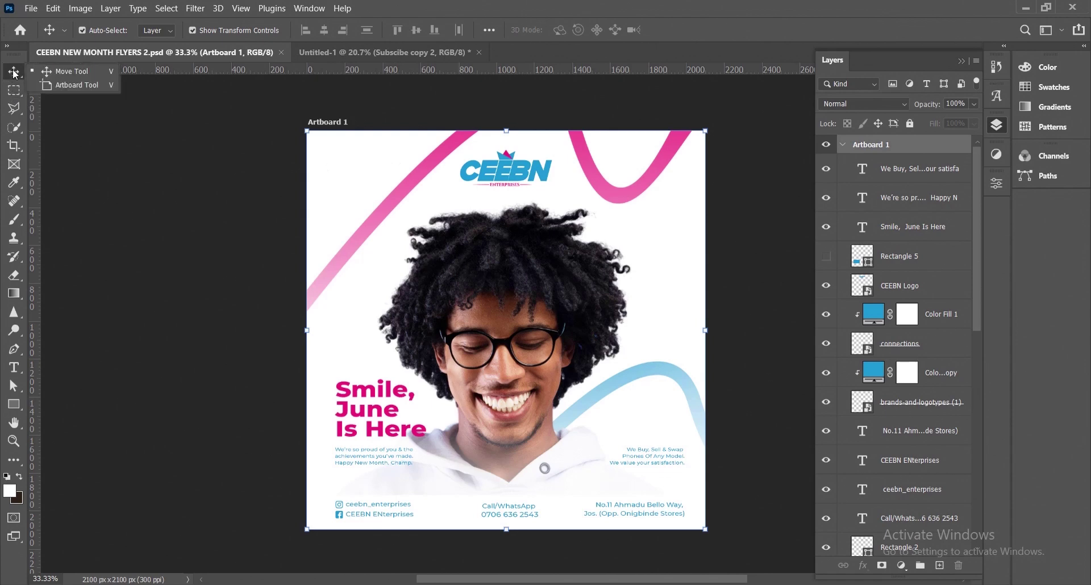
{"action": "left_click", "coordinate": [80, 89]}
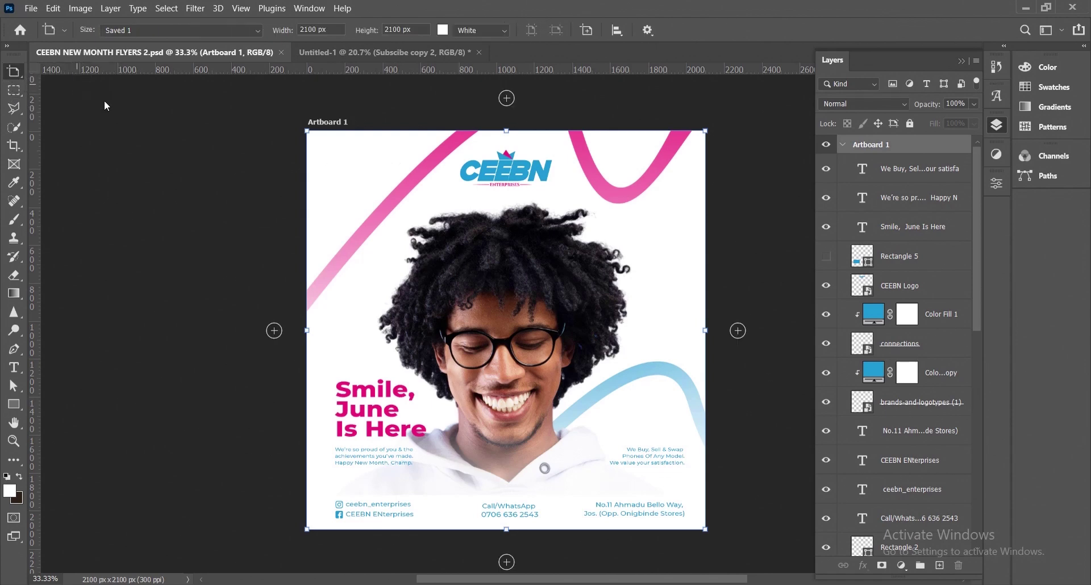
{"action": "left_click", "coordinate": [275, 331]}
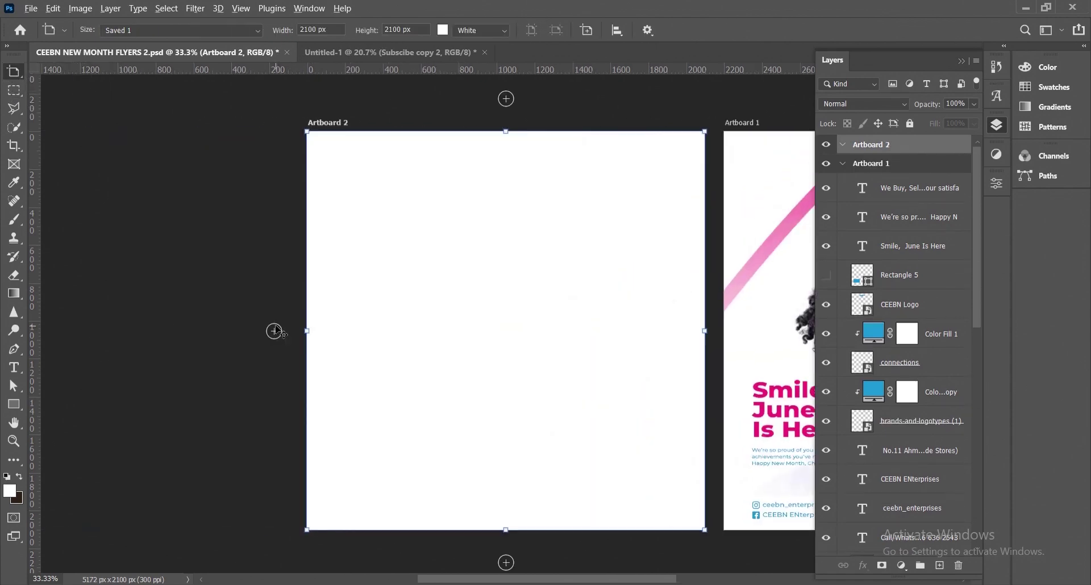
{"action": "scroll", "coordinate": [274, 325], "scroll_direction": "down", "scroll_amount": 1}
{"action": "scroll", "coordinate": [294, 314], "scroll_direction": "down", "scroll_amount": 1}
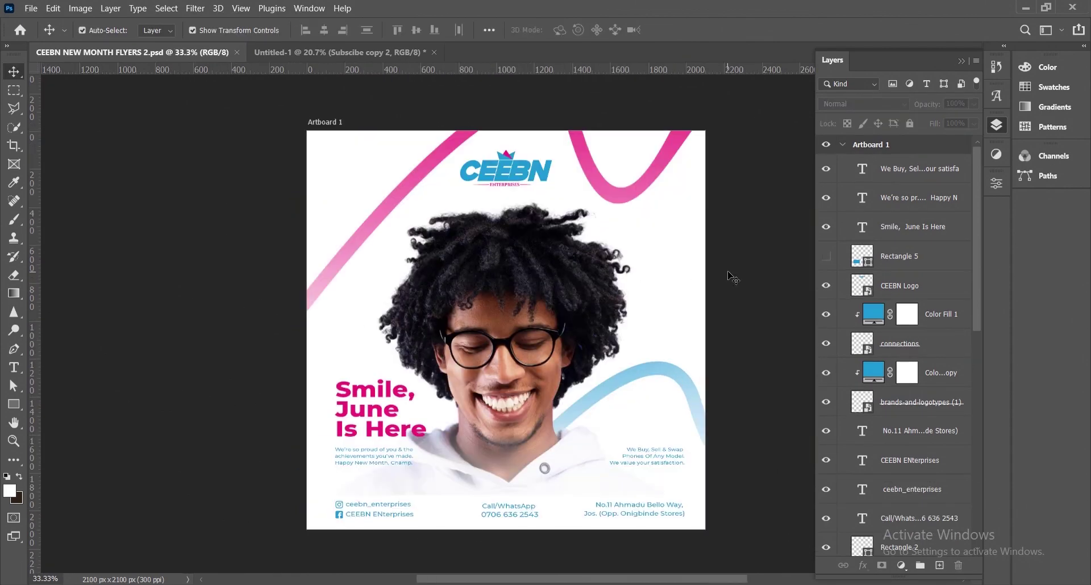
- Alt-drag the flyer's Artboard 1 to the left, creating an 'Artboard 1 copy' duplicate
{"action": "left_click", "coordinate": [570, 200]}
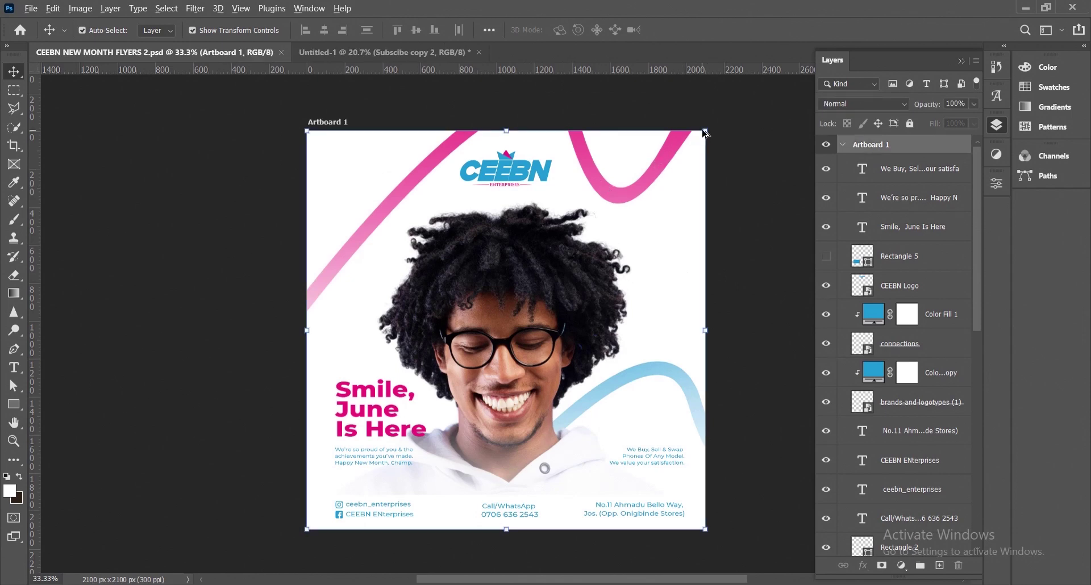
{"action": "left_click_drag", "start_coordinate": [678, 135], "coordinate": [286, 161]}
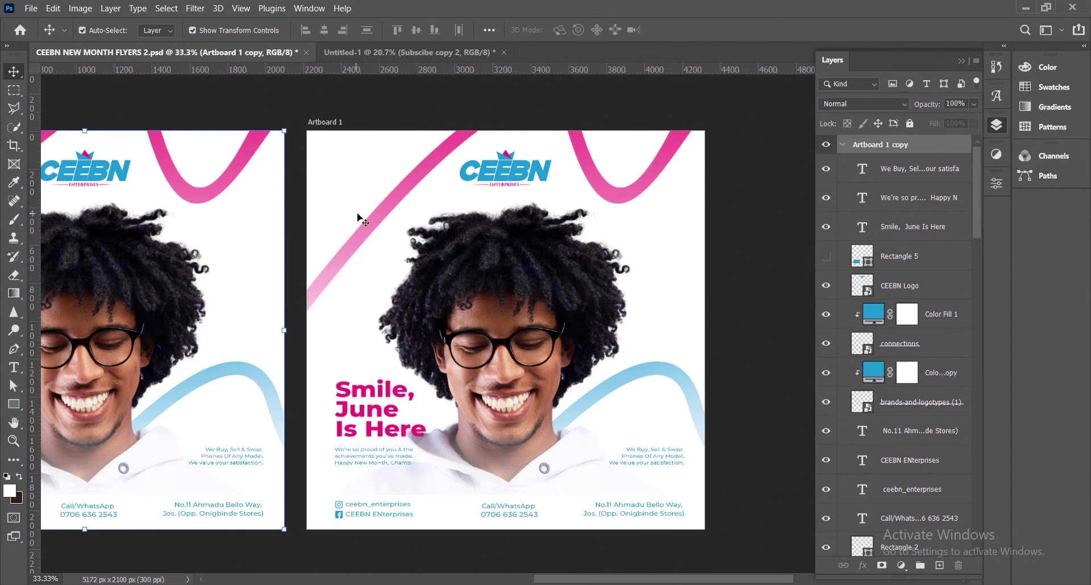
{"action": "scroll", "coordinate": [358, 218], "scroll_direction": "down", "scroll_amount": 3}
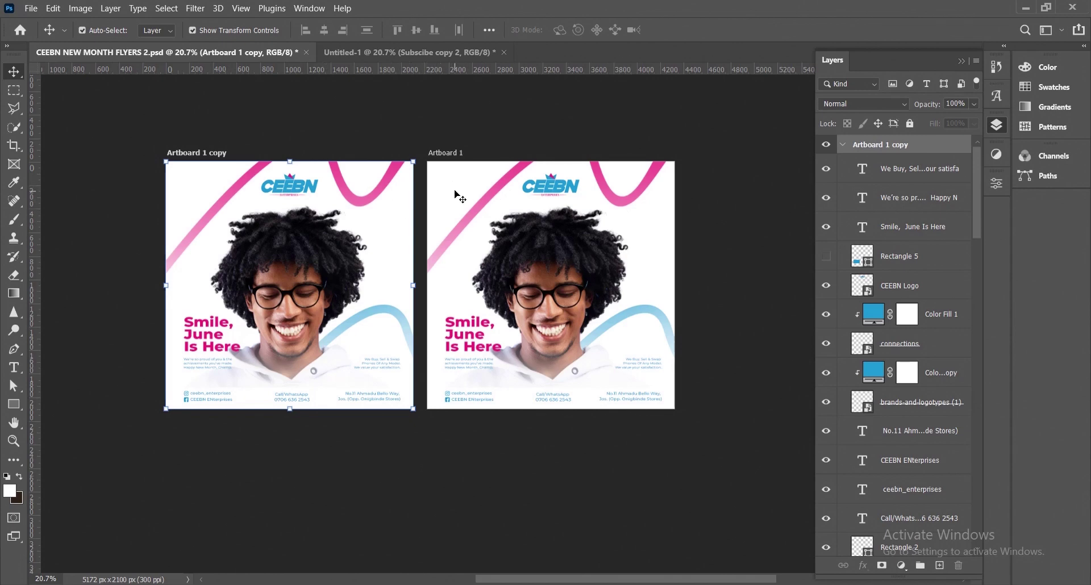
{"action": "left_click", "coordinate": [604, 143]}
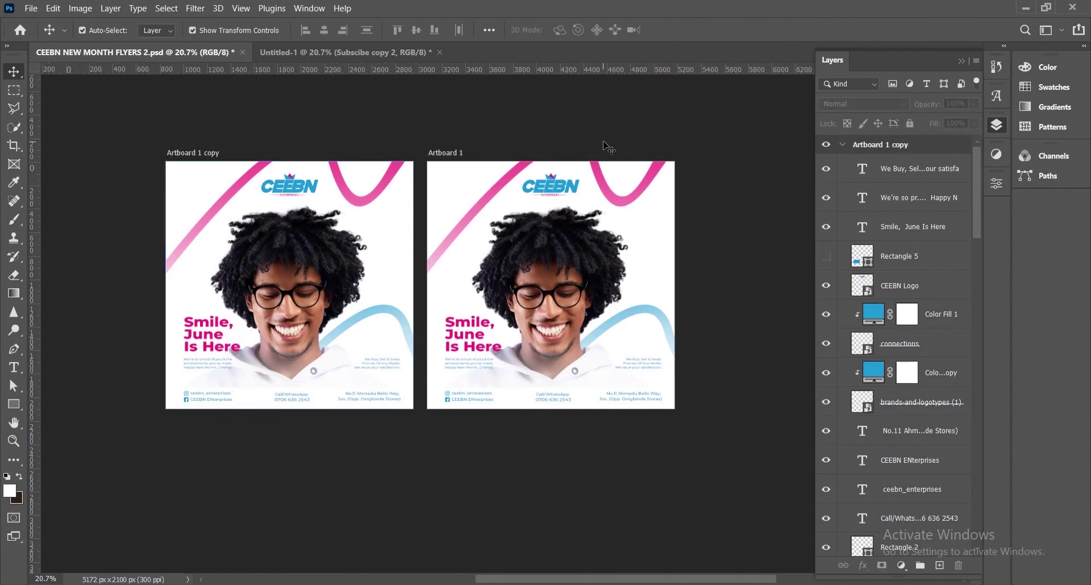